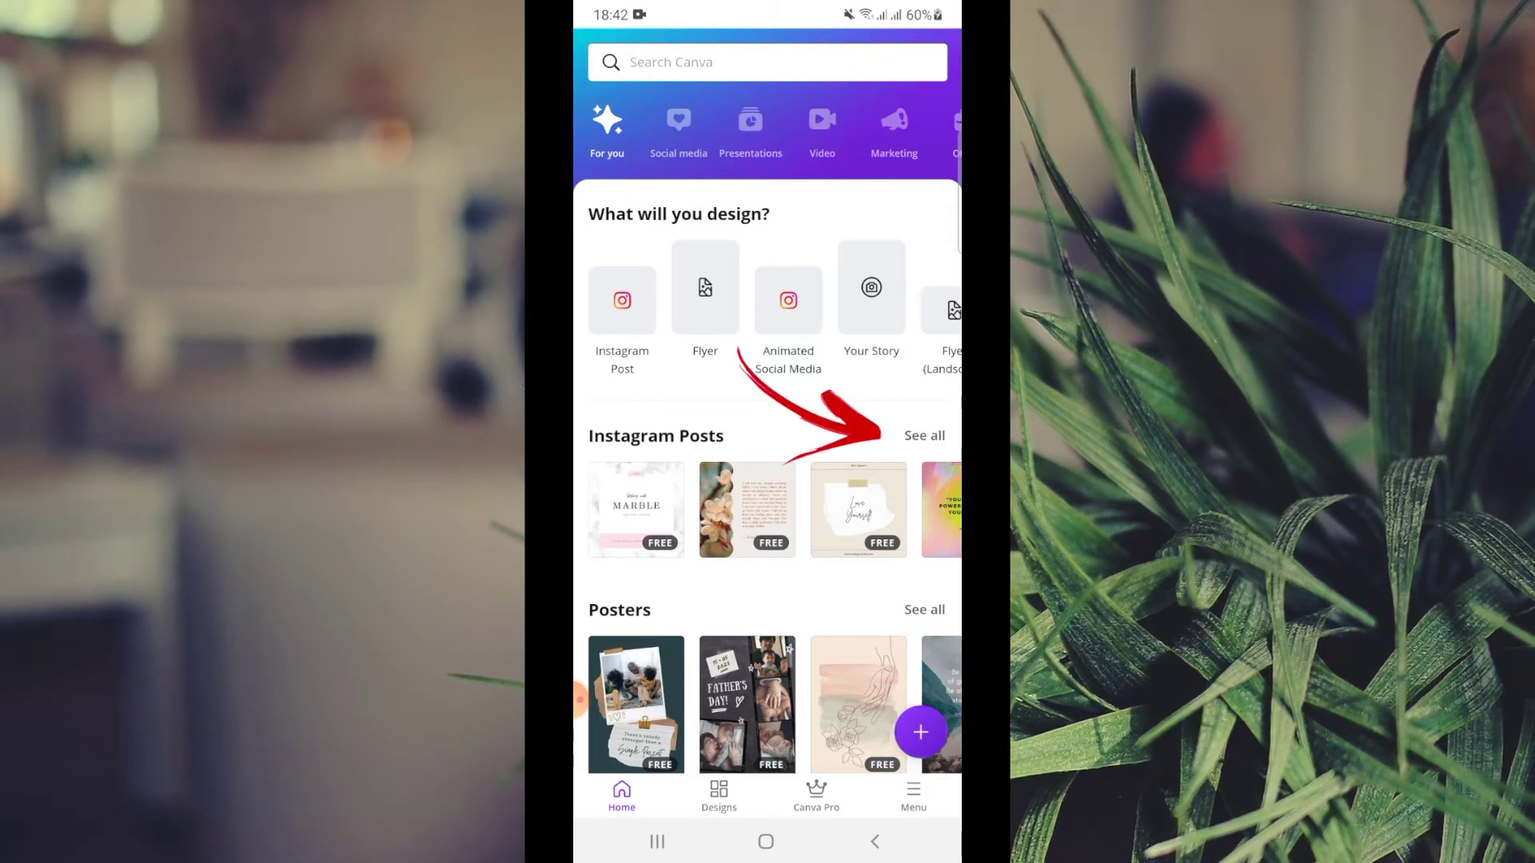
Step: From all Instagram post templates, open the splash-framed 'Imagination is everything' quote template
click(924, 435)
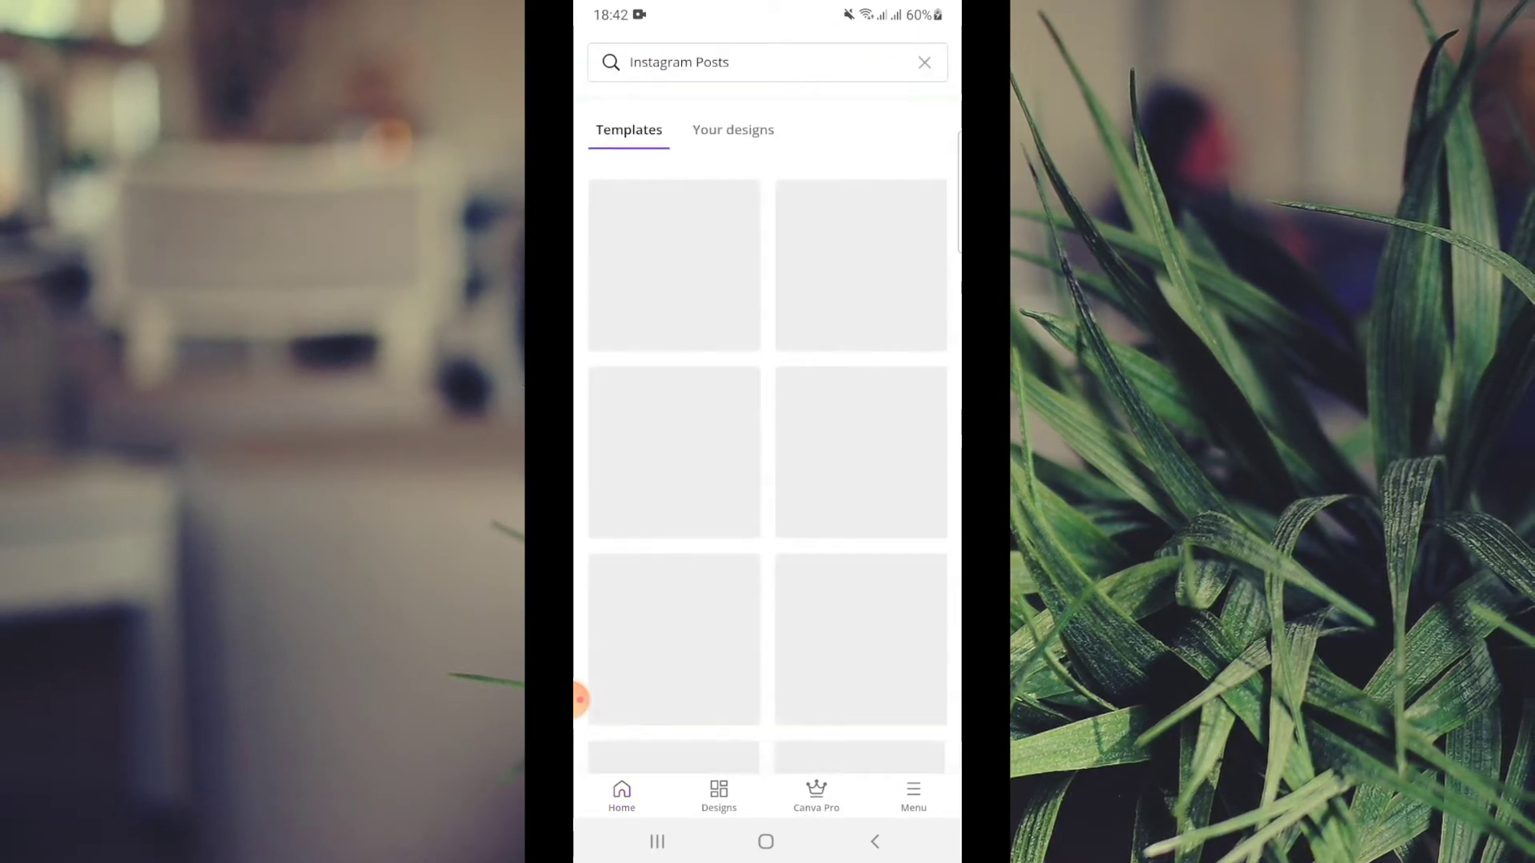
scroll(768, 479, down, 10)
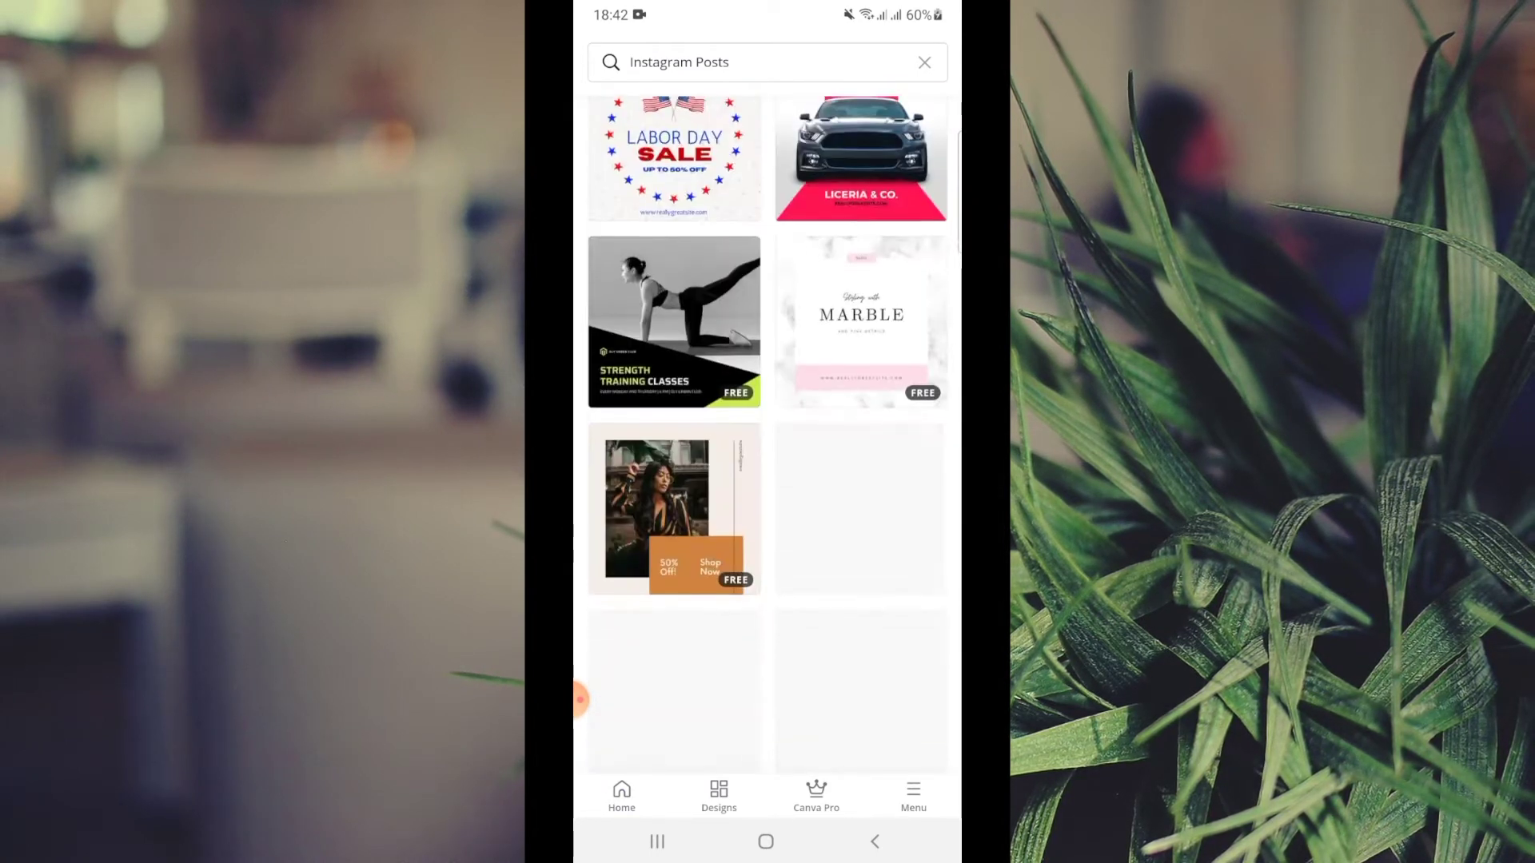
scroll(768, 436, down, 3)
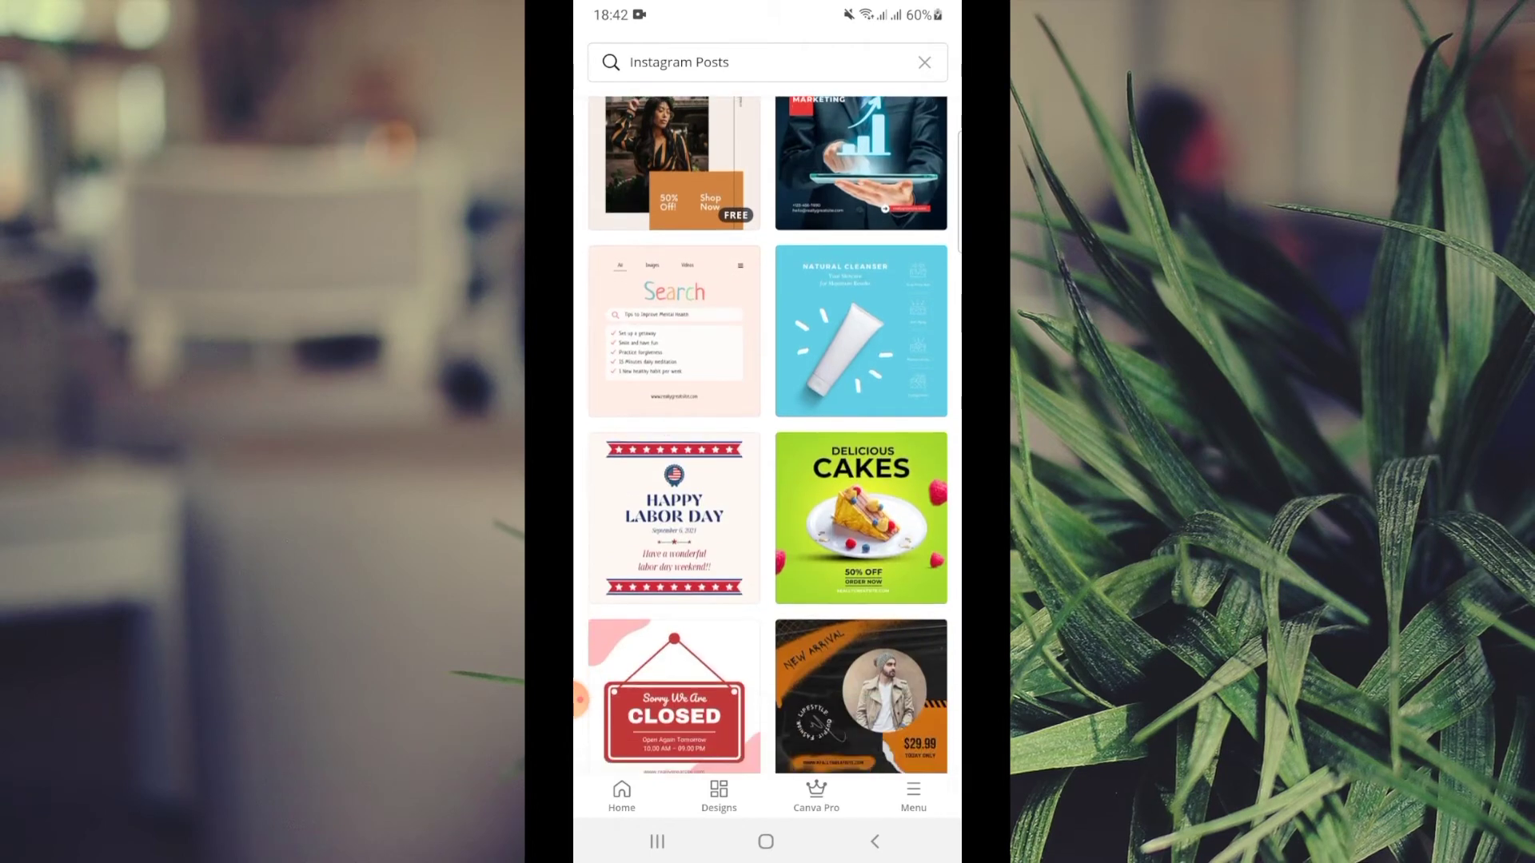
scroll(768, 435, down, 5)
scroll(767, 435, down, 5)
scroll(768, 436, down, 5)
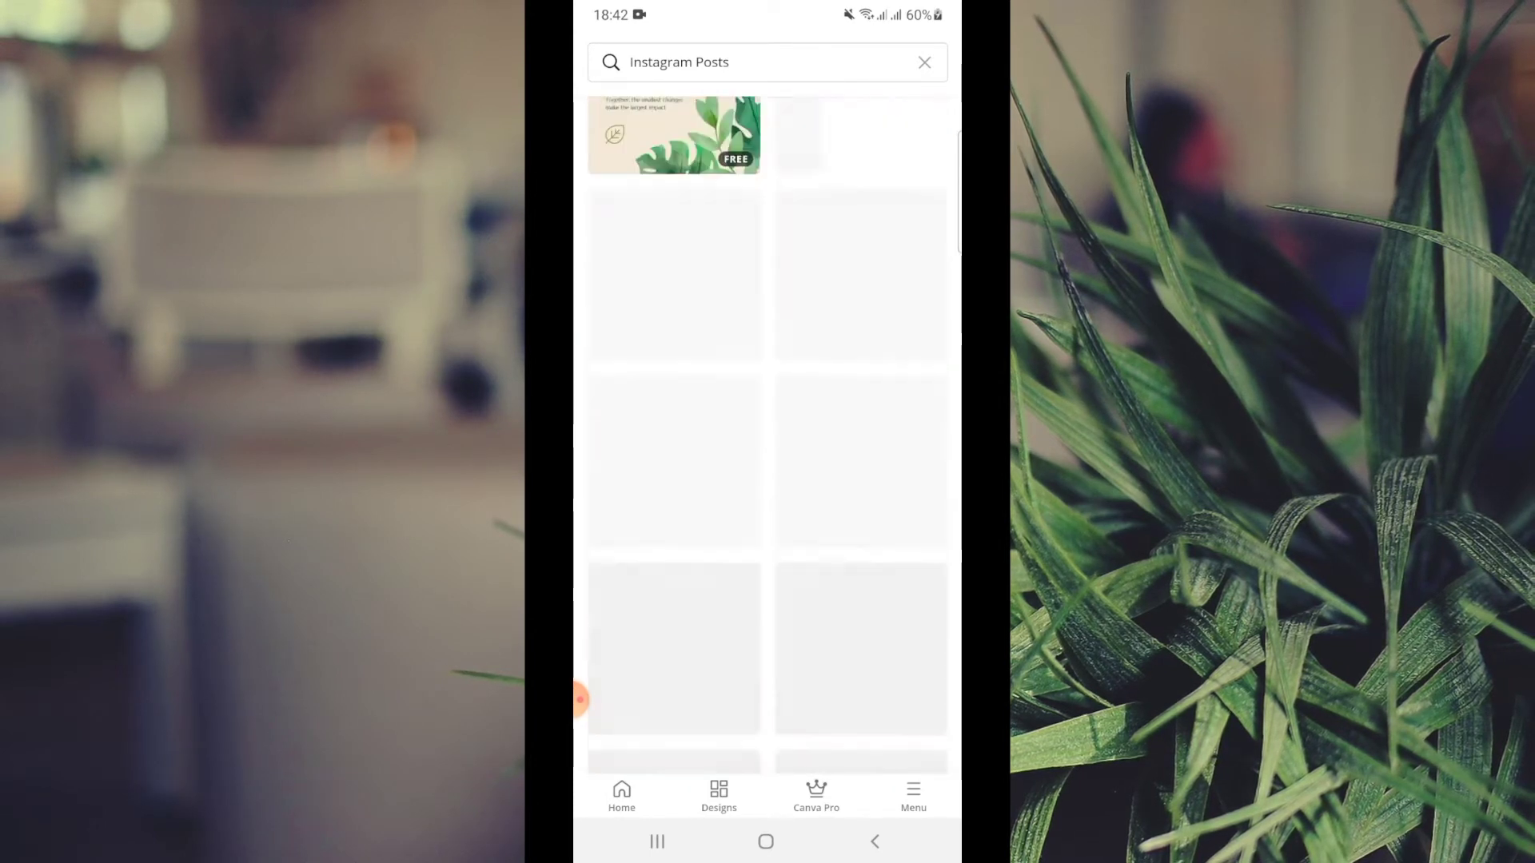
scroll(768, 435, down, 3)
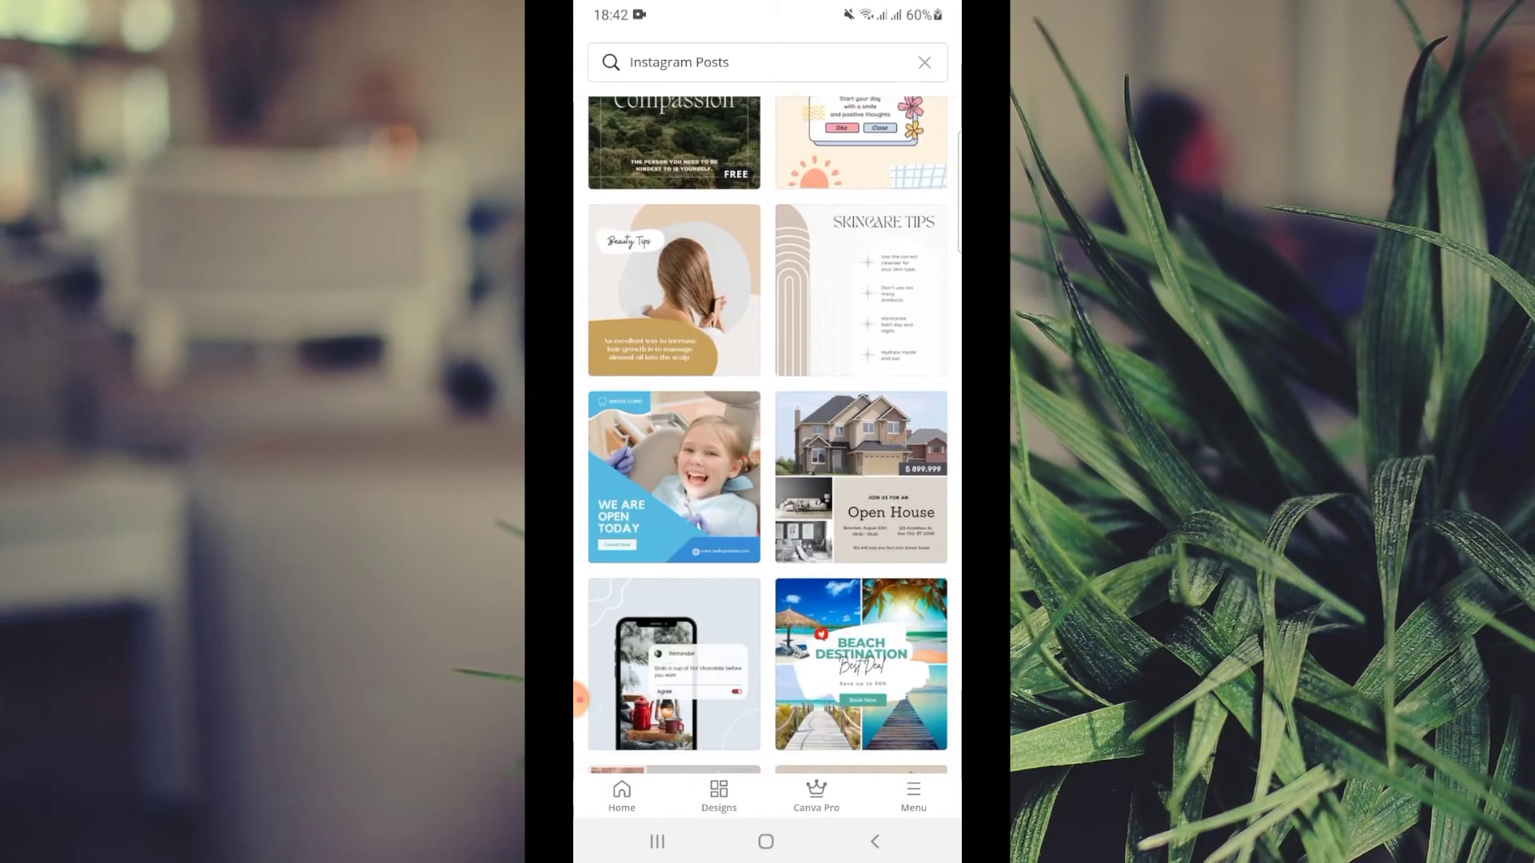
scroll(767, 435, down, 3)
scroll(769, 435, down, 2)
scroll(767, 435, down, 5)
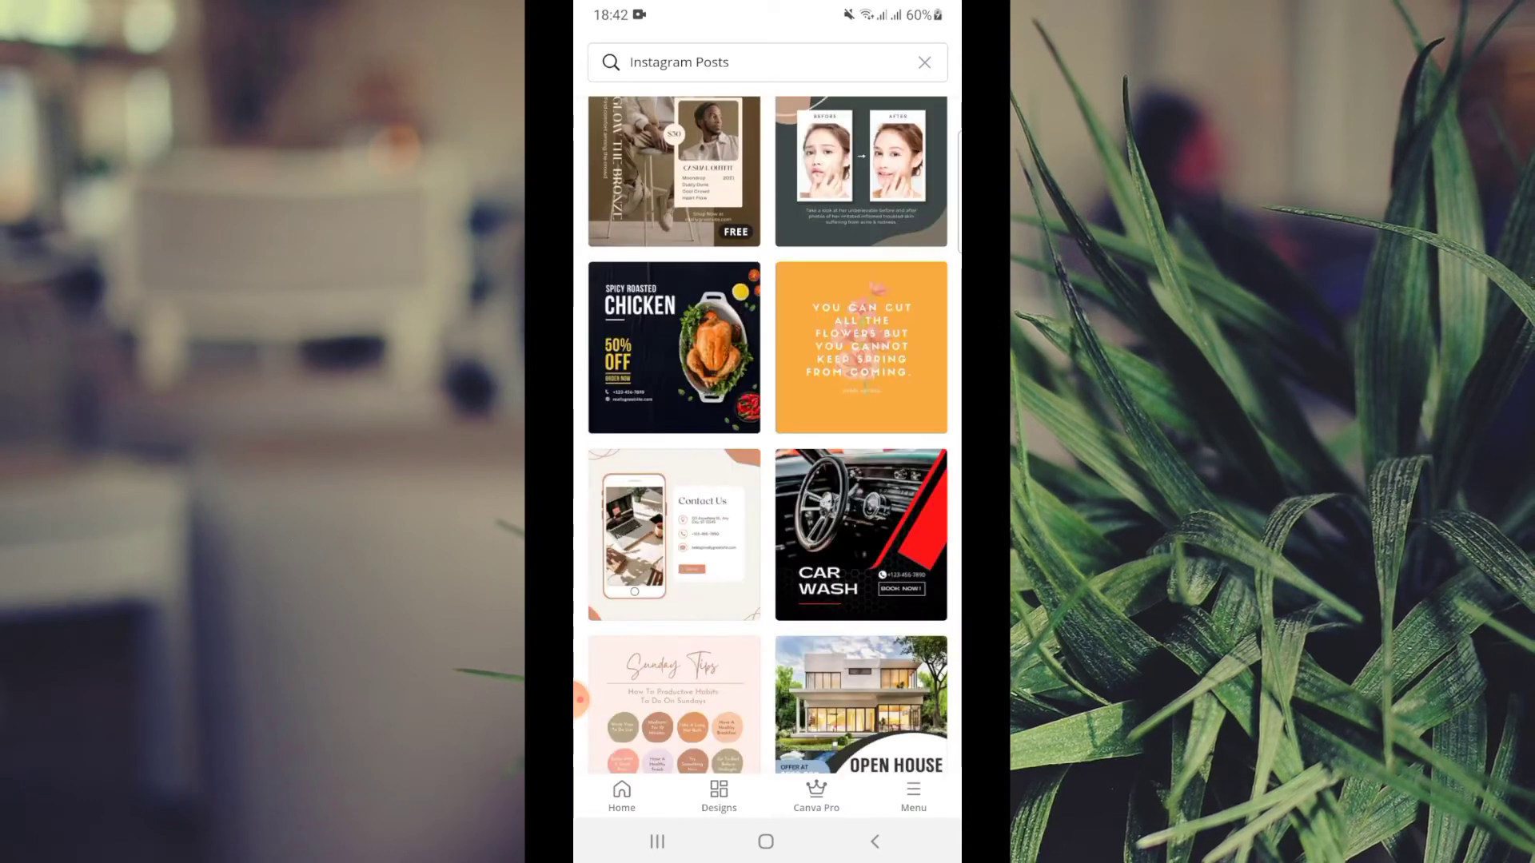
scroll(767, 435, down, 3)
scroll(768, 436, down, 1)
click(675, 311)
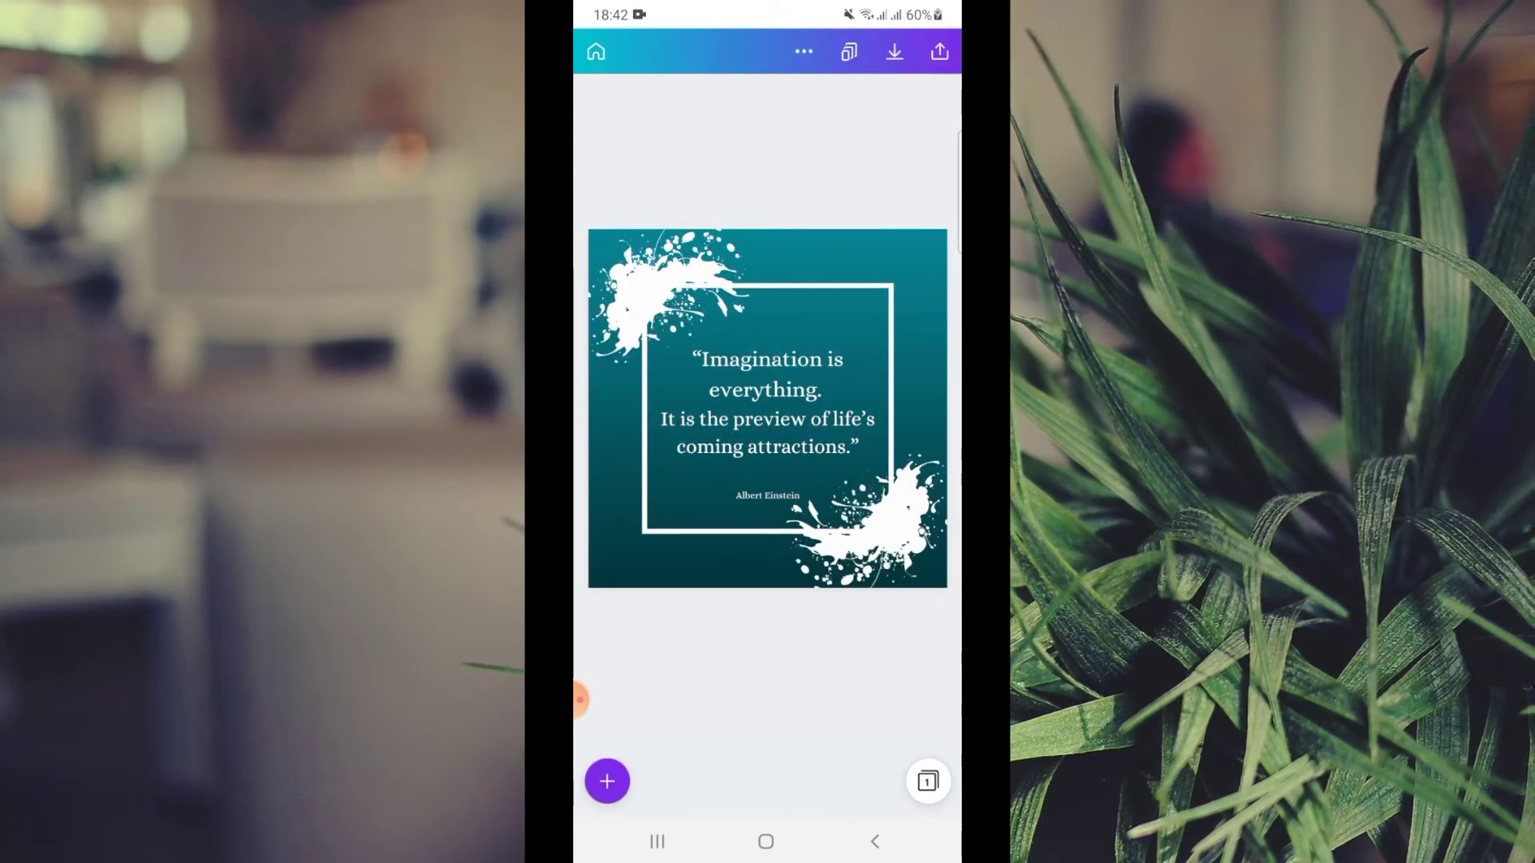
Step: Recolour the teal background with the light purple Wild Orchid gradient swatch
click(719, 564)
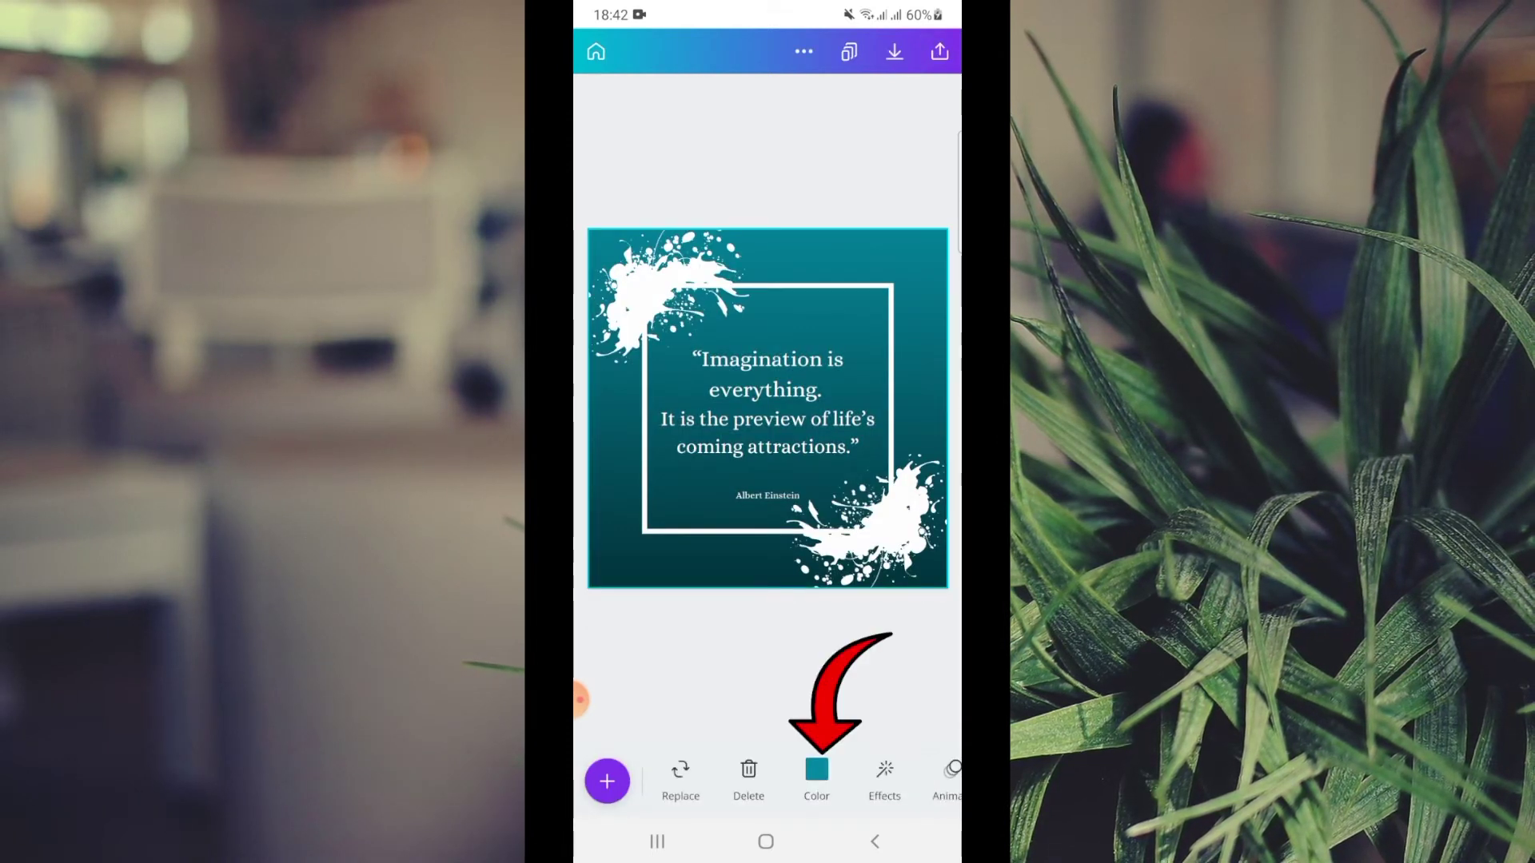
click(815, 779)
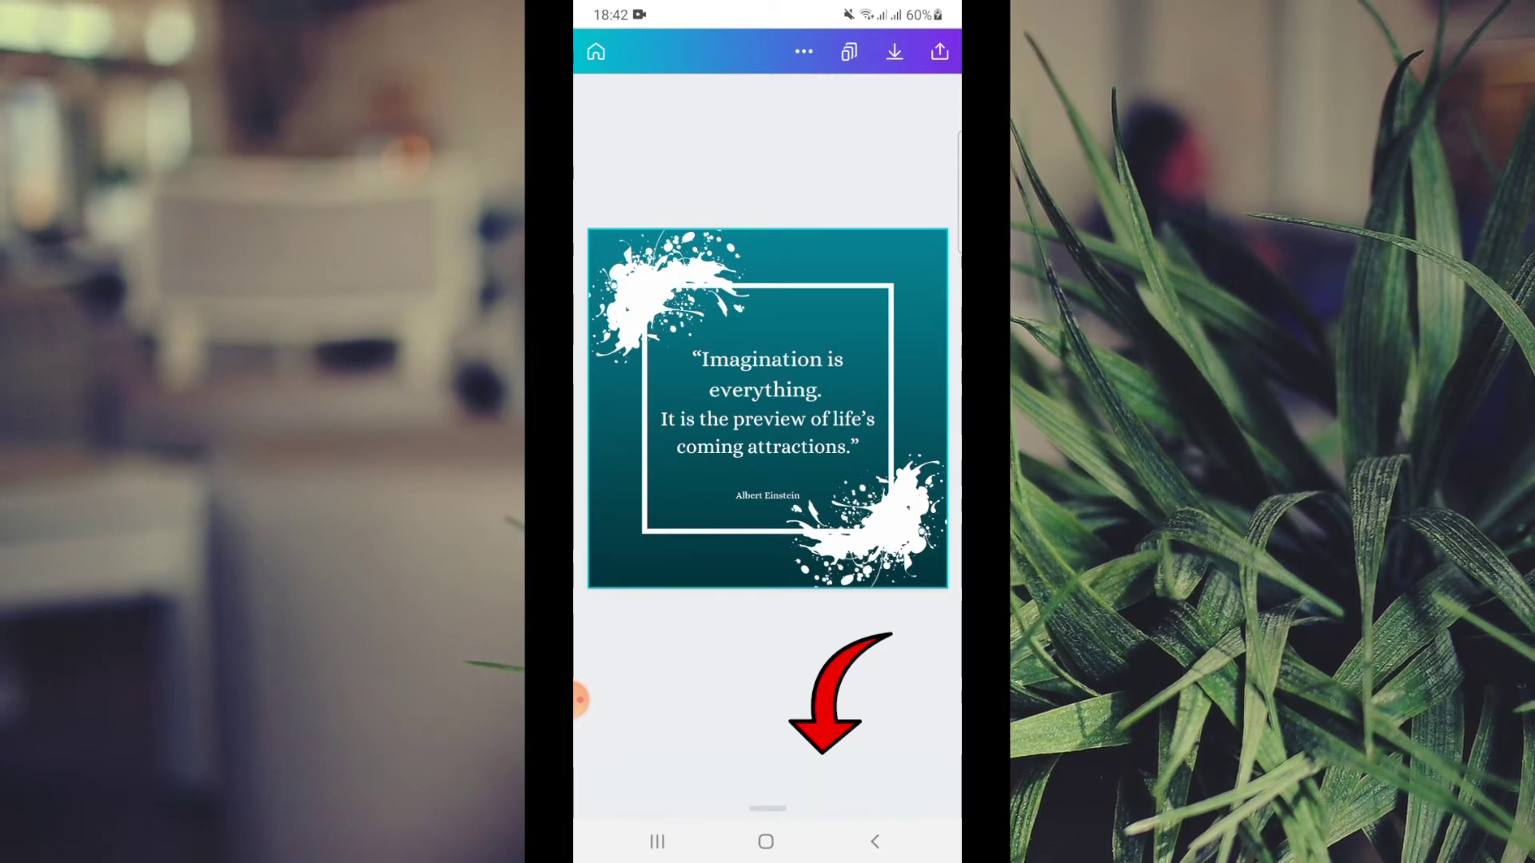
click(797, 696)
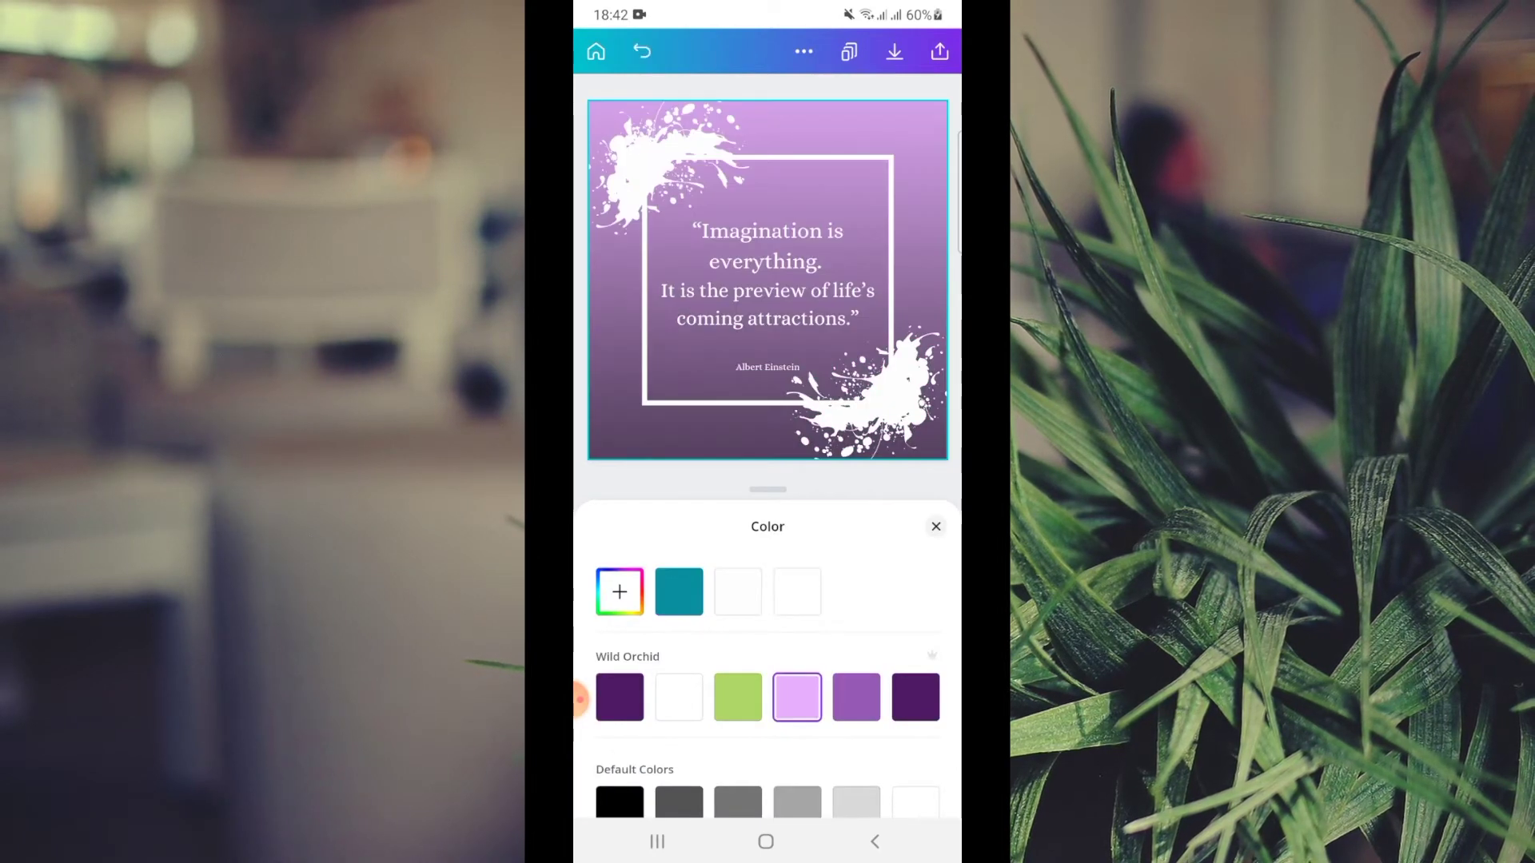
click(935, 526)
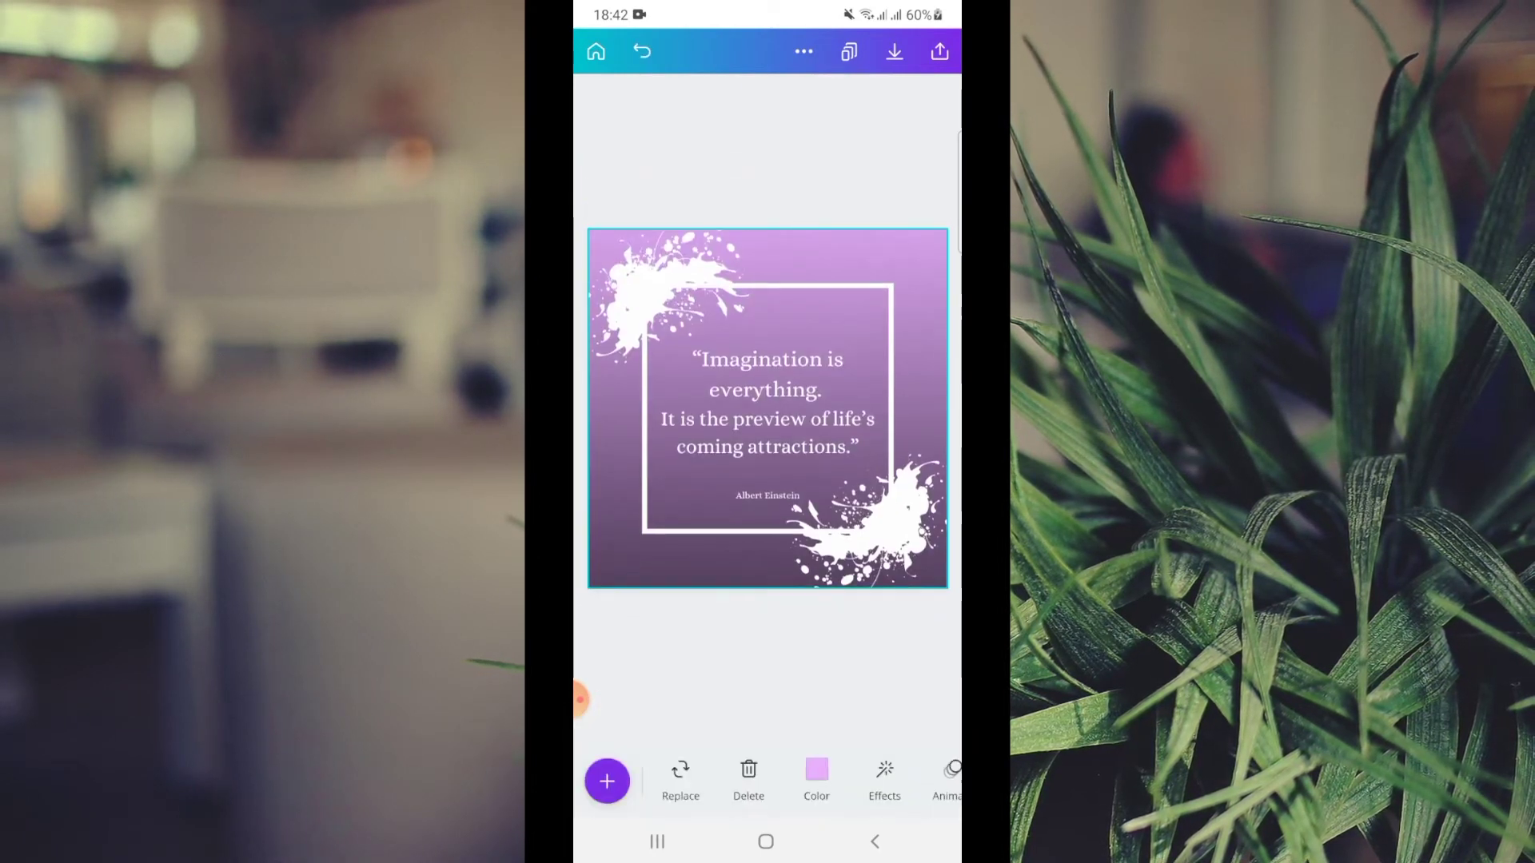
mouse_move(863, 780)
mouse_down()
mouse_move(672, 781)
mouse_move(888, 781)
mouse_up()
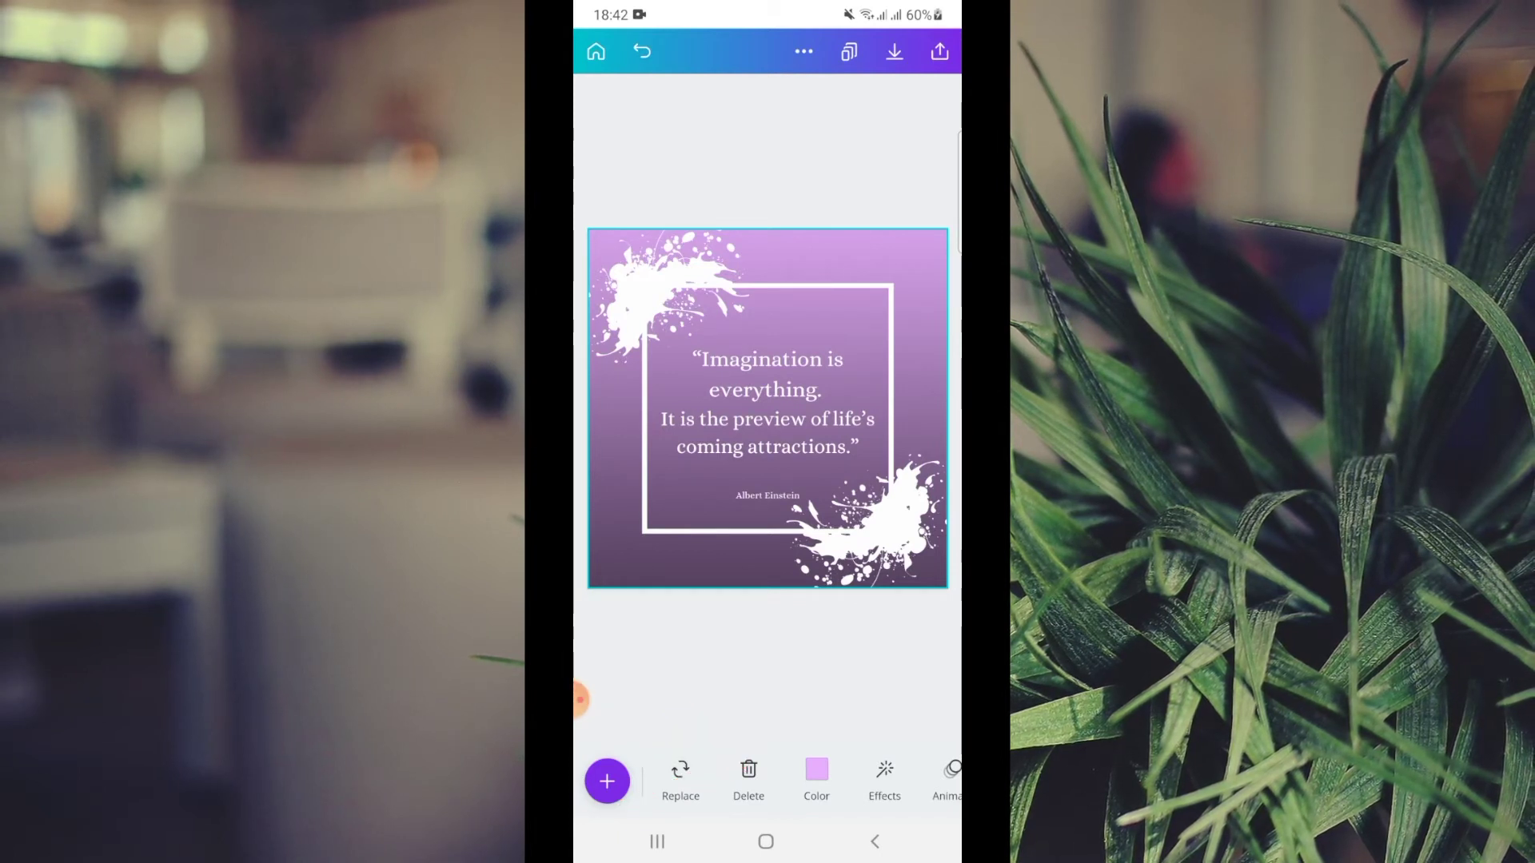
Step: Replace the Einstein quote with the pasted 'Be yourself; everyone else is already taken.' text
click(767, 402)
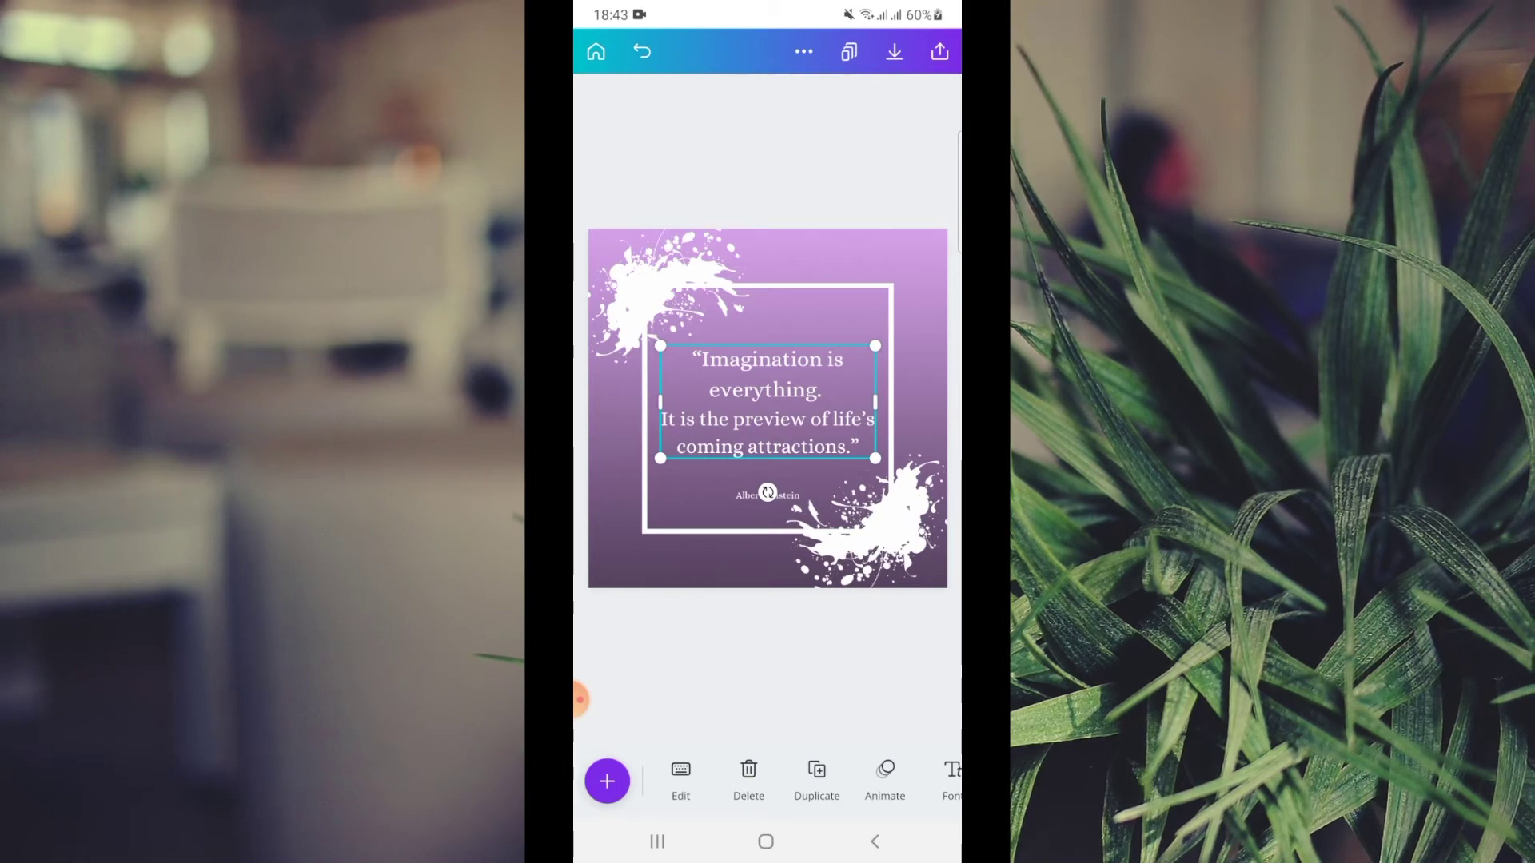
click(768, 402)
click(869, 528)
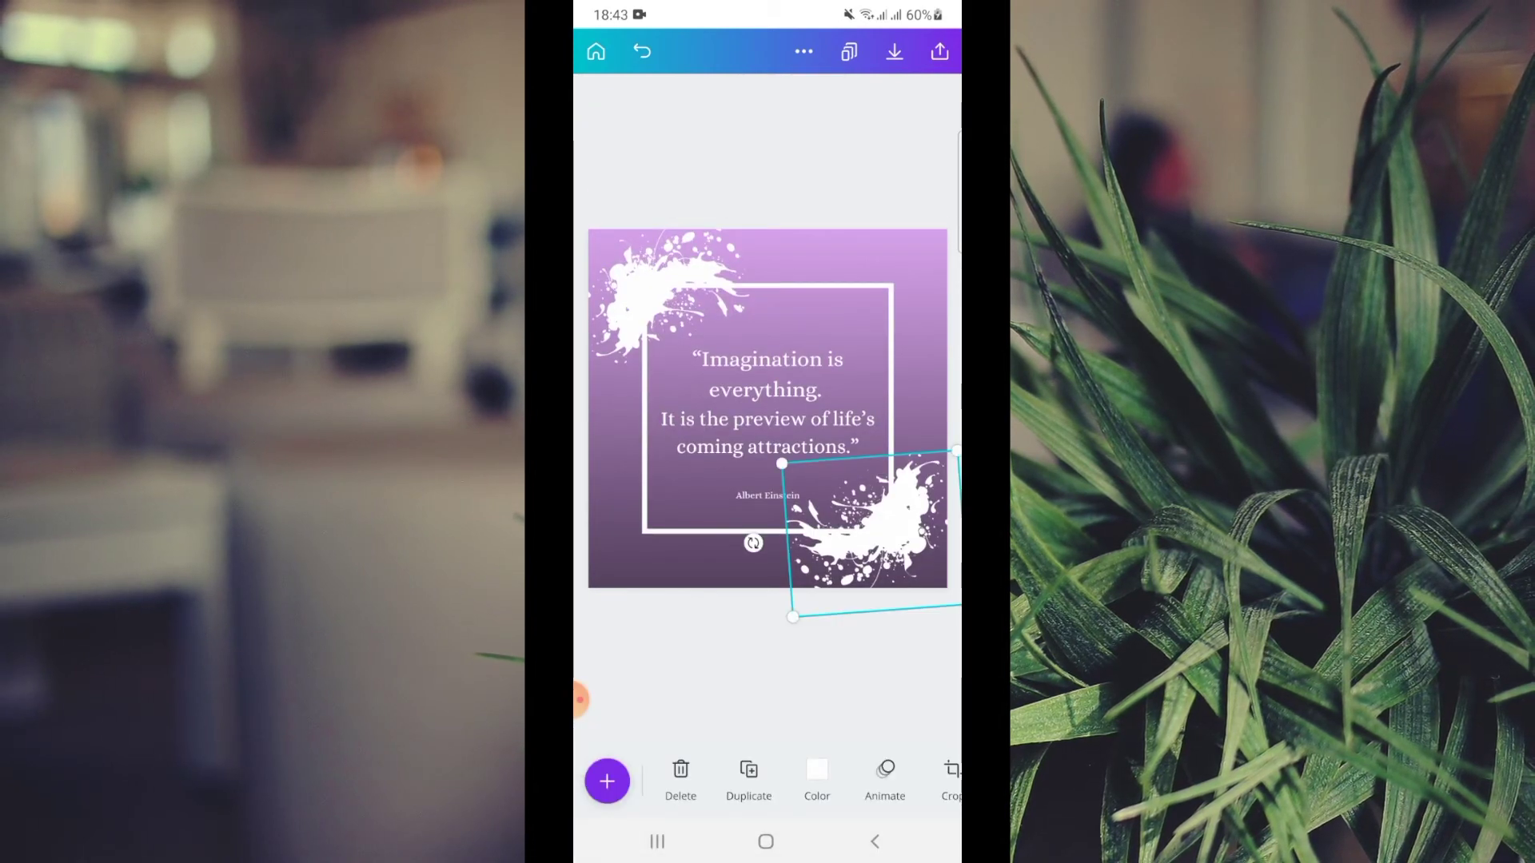
click(768, 401)
click(681, 780)
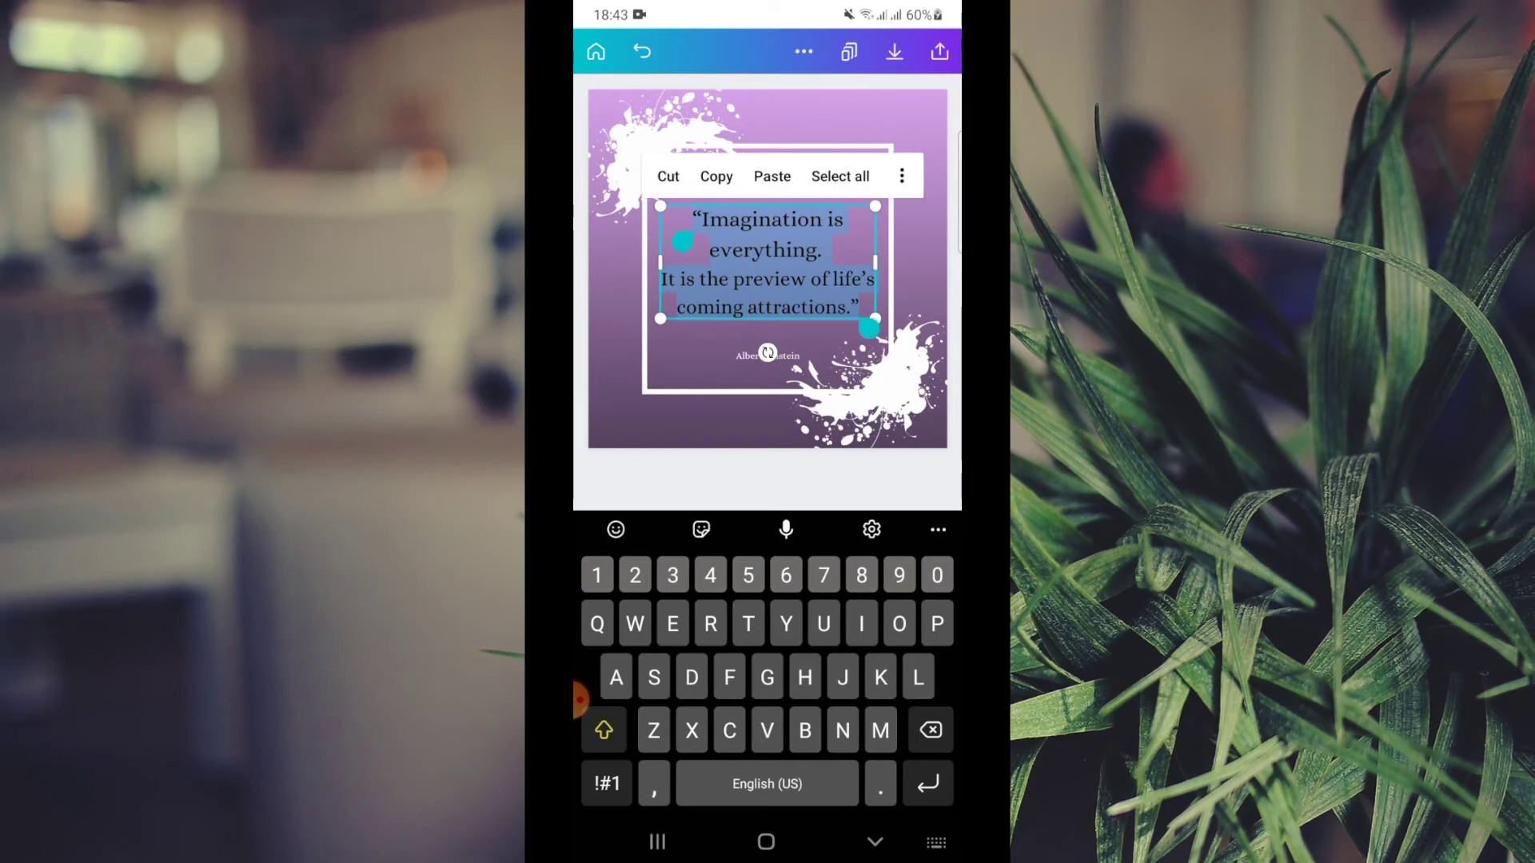
click(773, 177)
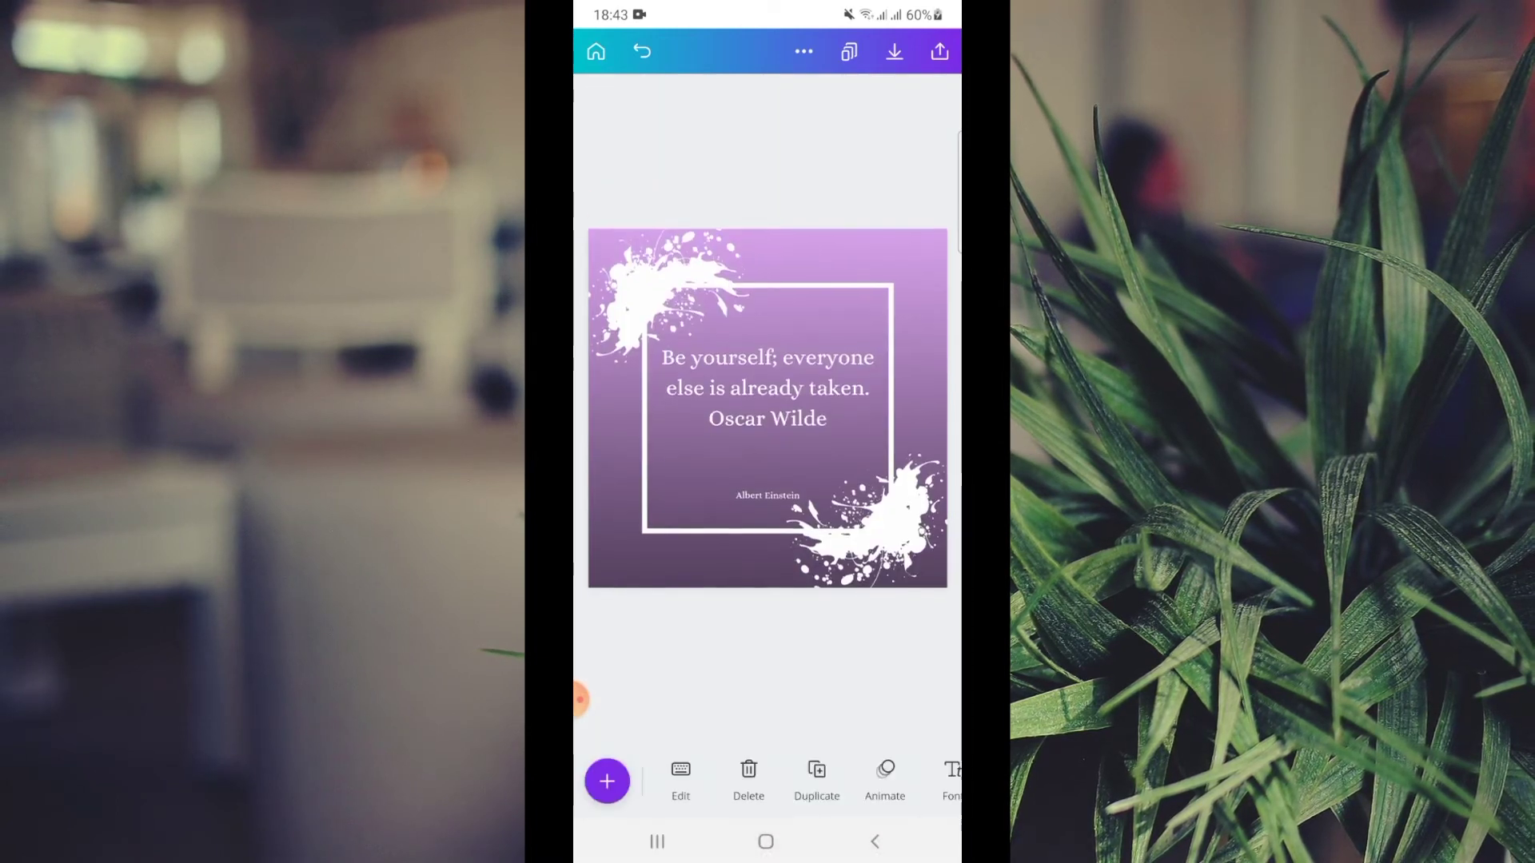
Step: Put a blank line between the quote and 'Oscar Wilde'
click(868, 389)
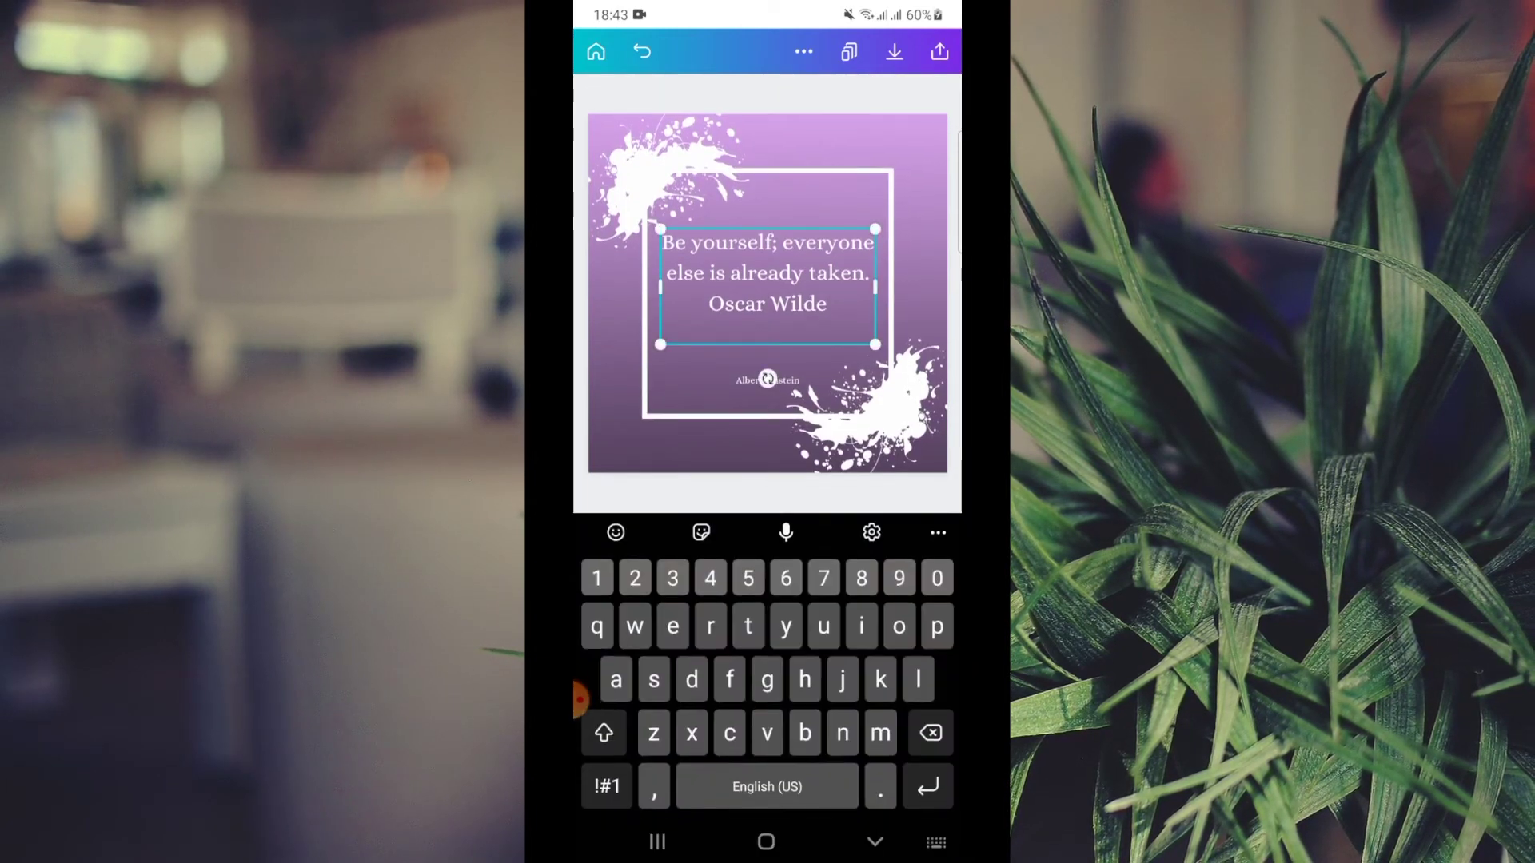
key(BackSpace)
key(Return)
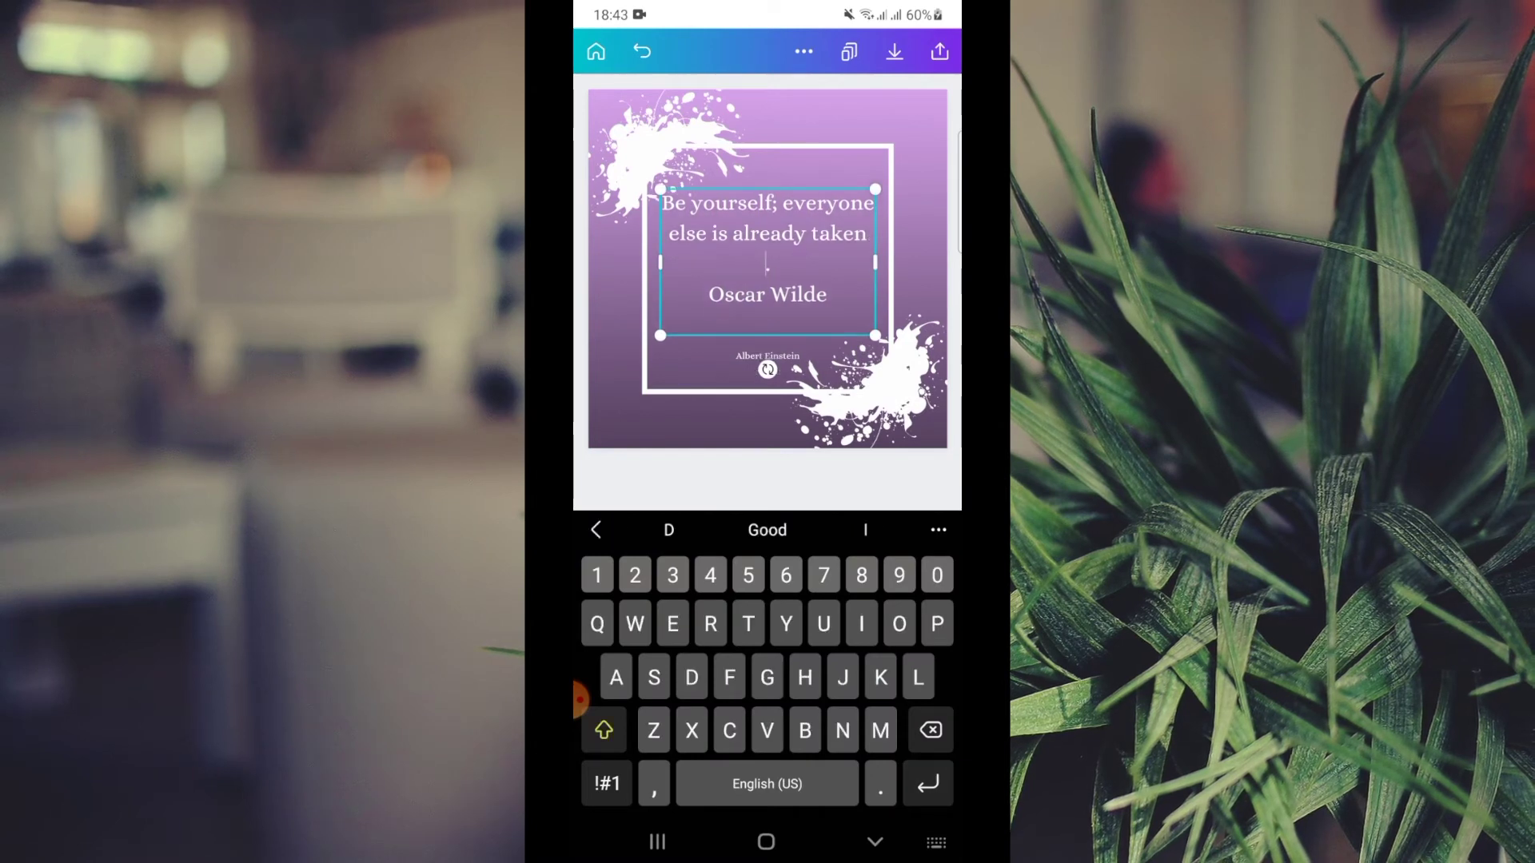
key(Return)
key(BackSpace)
key(BackSpace)
text(.)
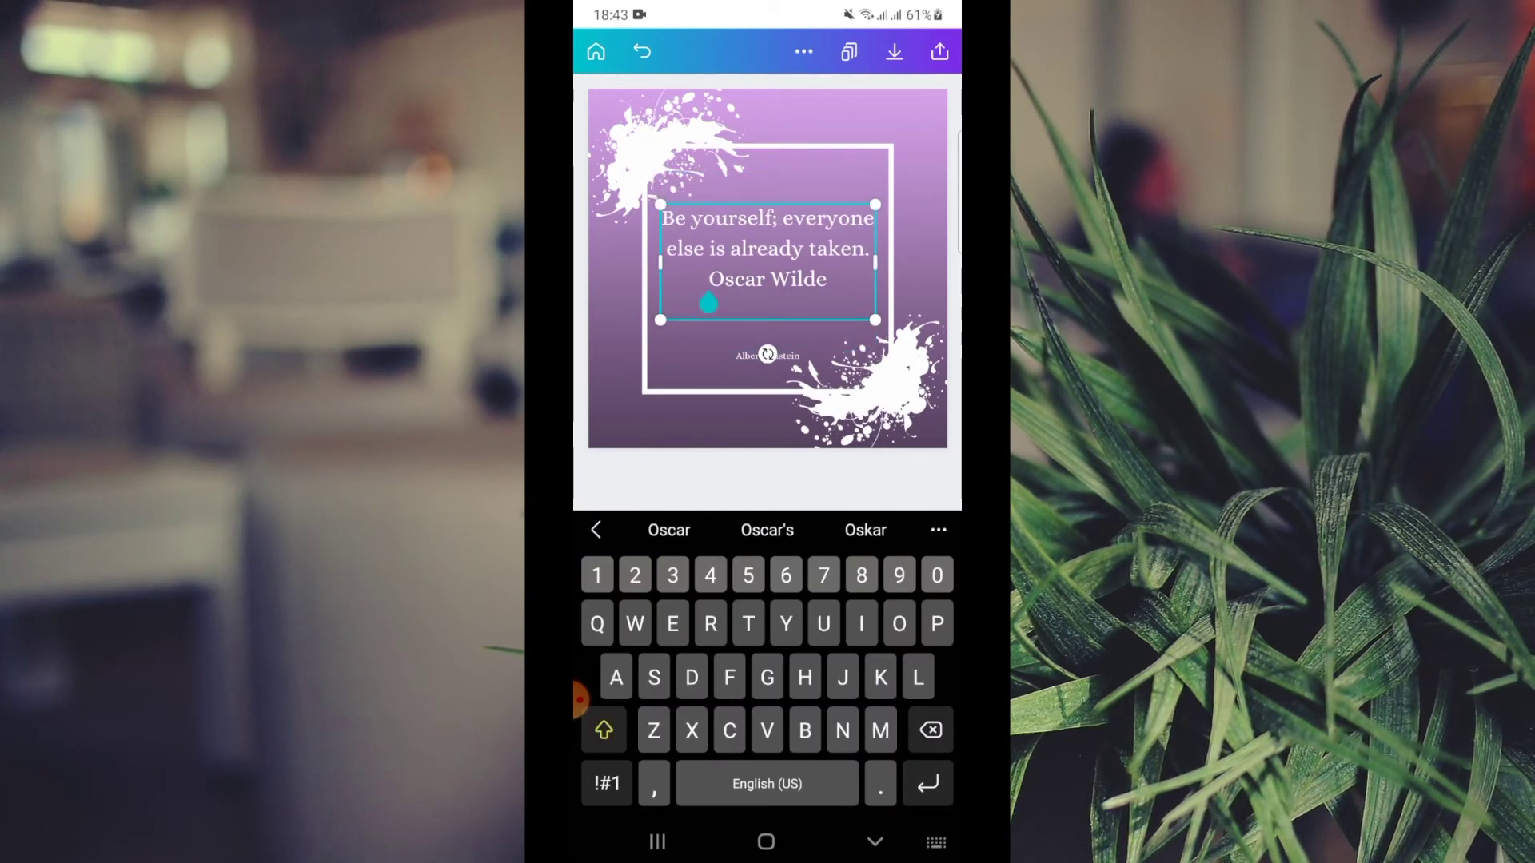
key(Return)
click(719, 419)
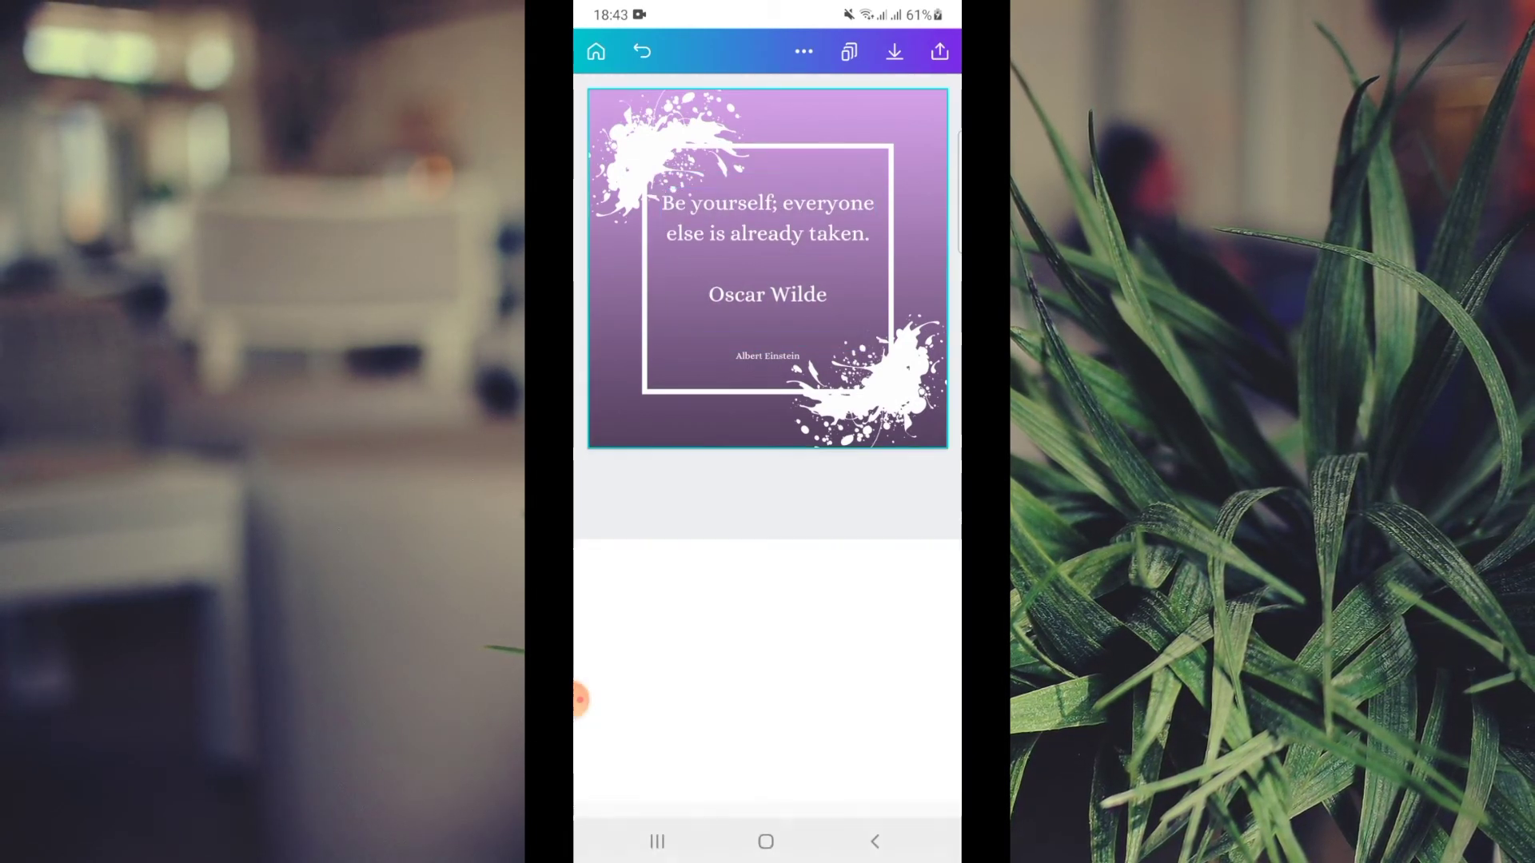
Step: Nudge the Oscar Wilde quote text box slightly lower within the frame
click(768, 396)
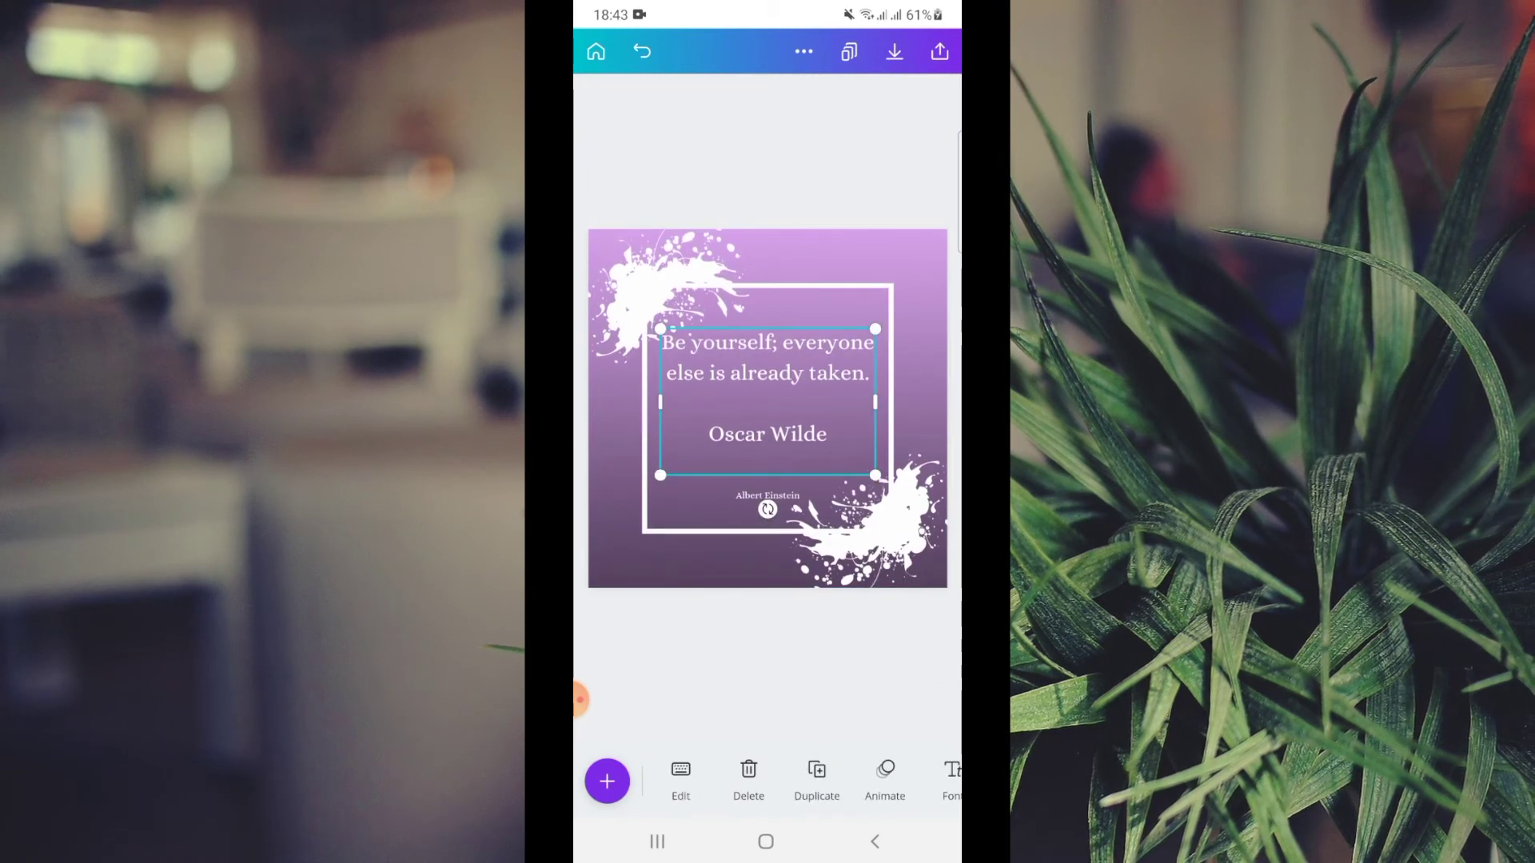
drag(768, 396, 768, 410)
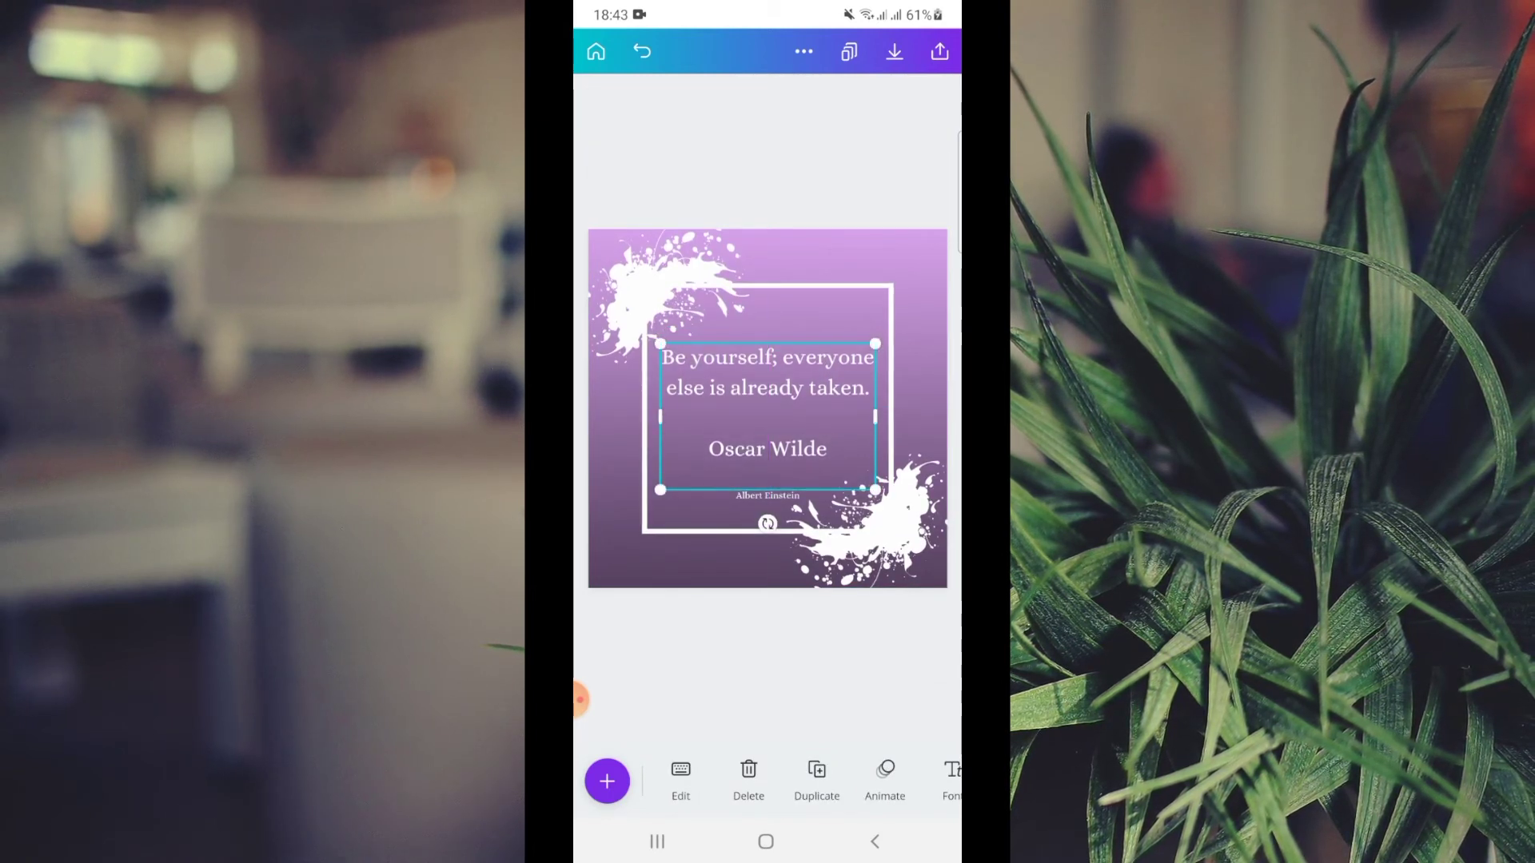
click(768, 671)
Step: Delete the 'Albert Einstein' credit and begin saving the design as an image
click(768, 496)
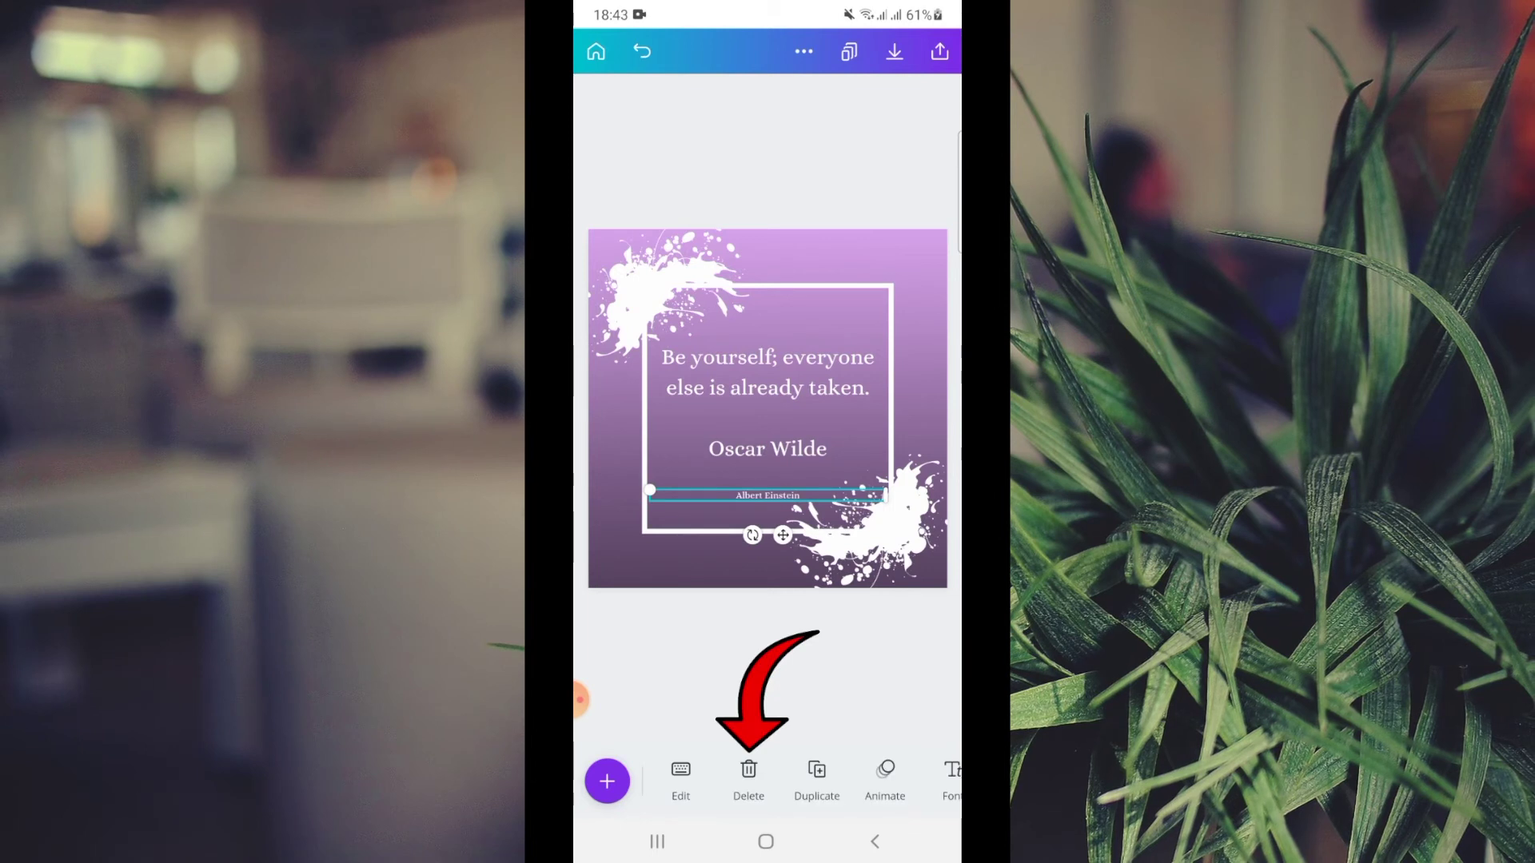
click(748, 777)
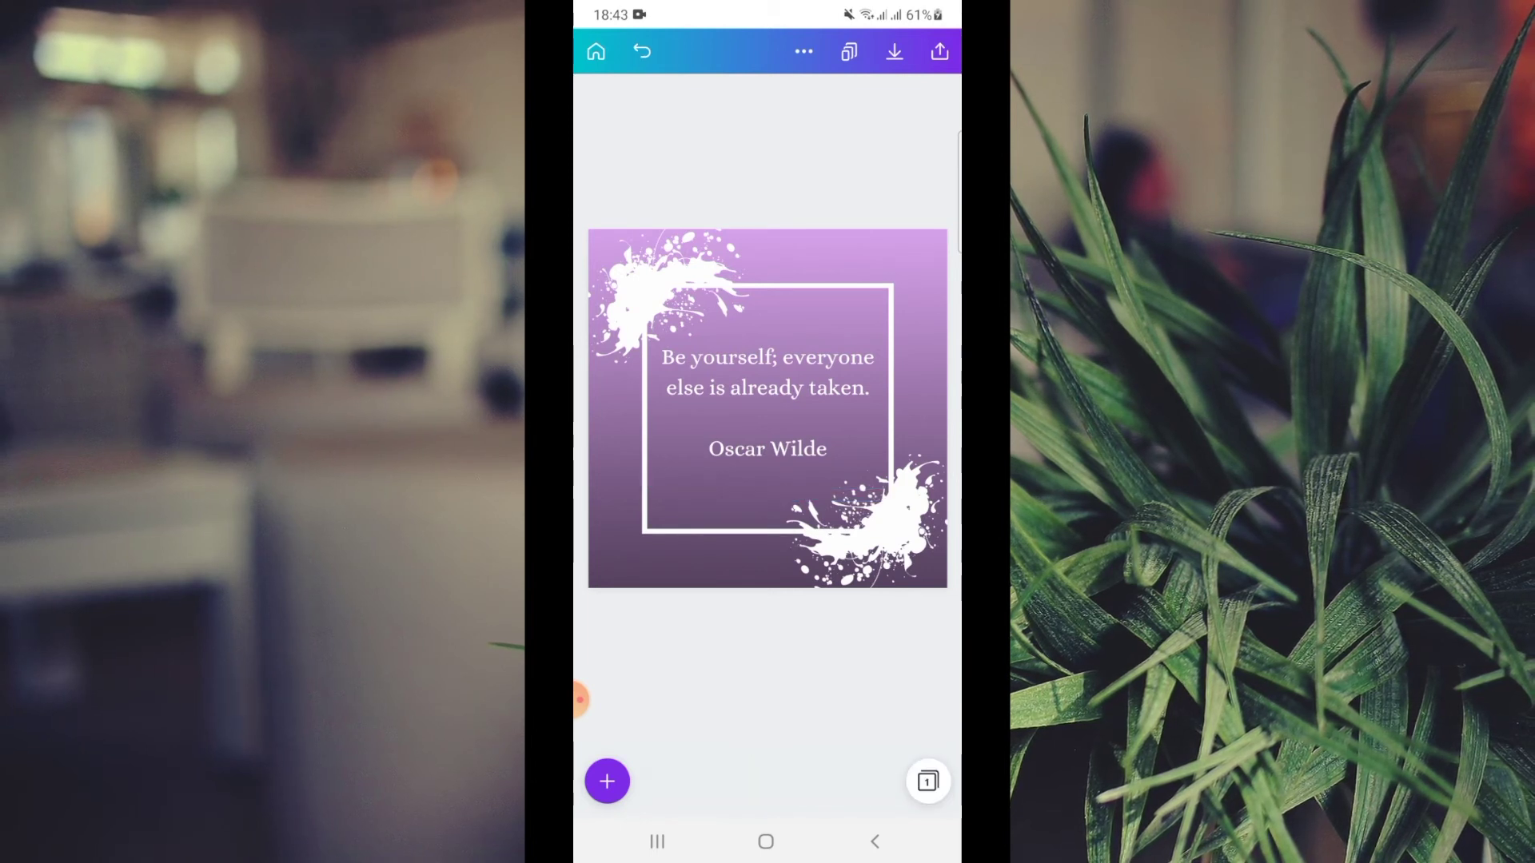
click(893, 52)
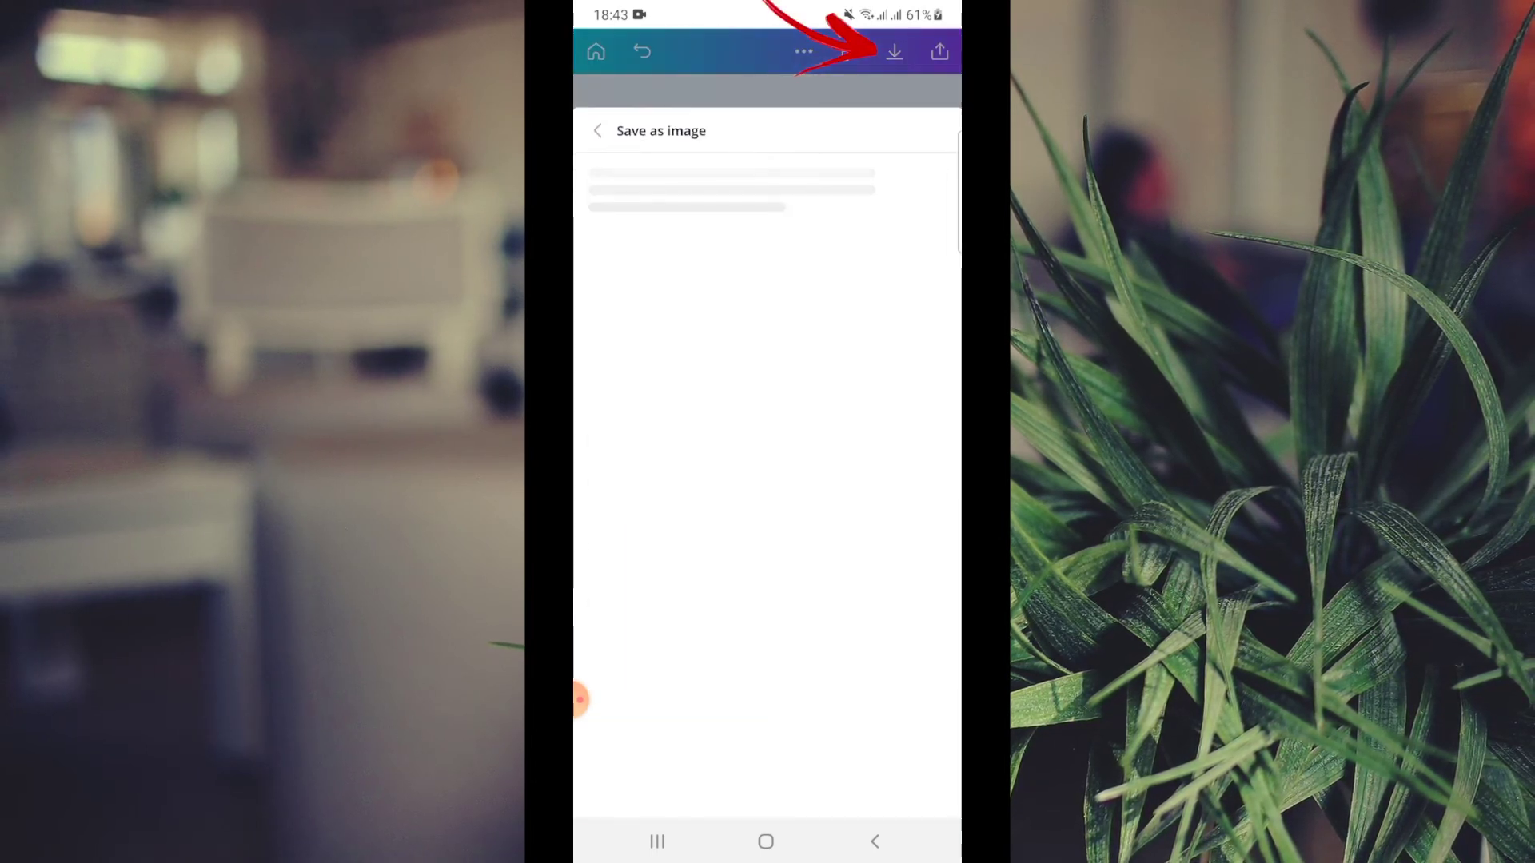